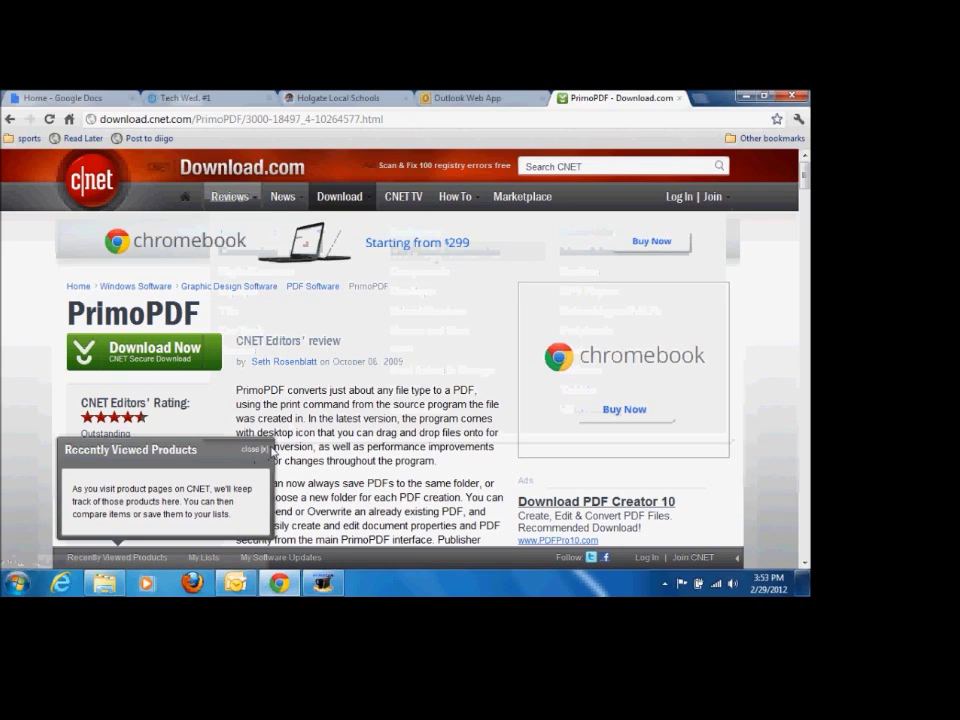
# Dismiss the recently viewed products notice, download PrimoPDF from CNET and launch its downloaded installer.
pyautogui.click(263, 450)
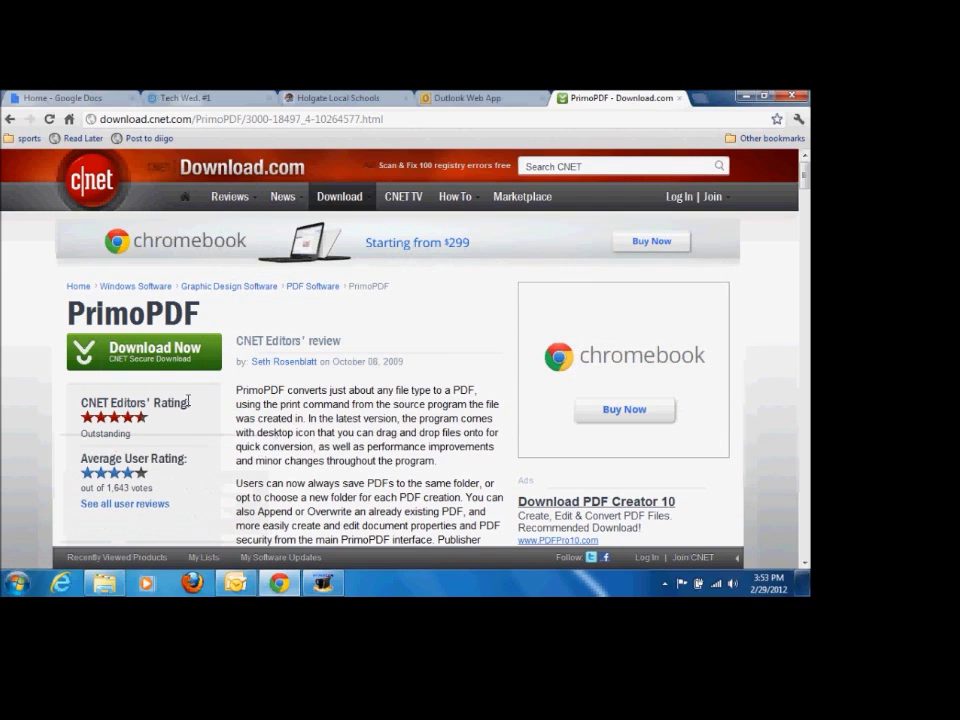
pyautogui.click(140, 350)
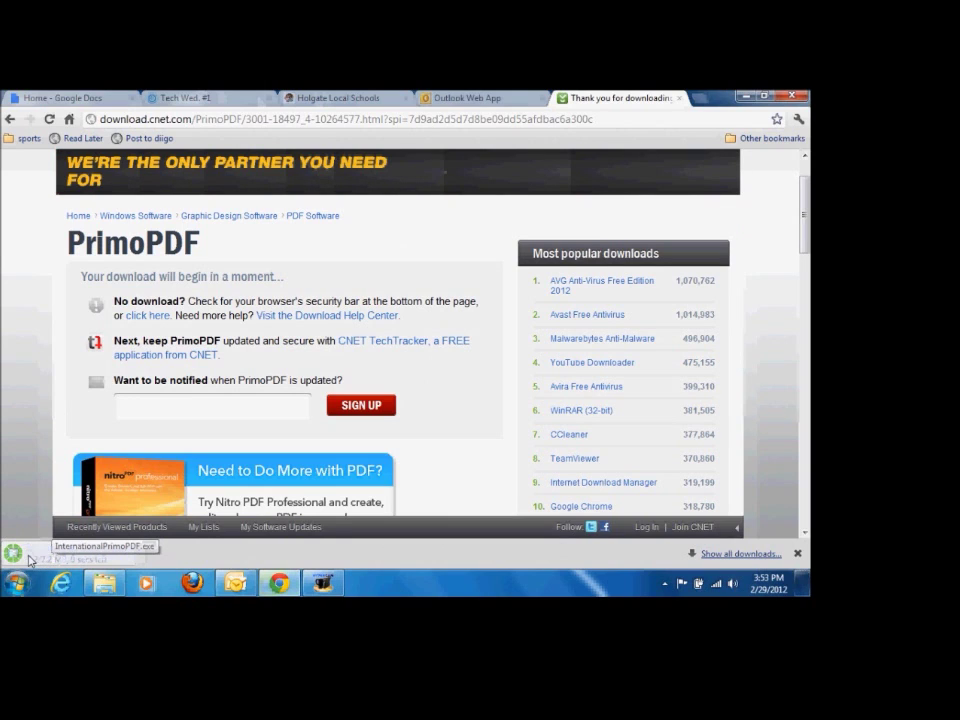
pyautogui.click(38, 558)
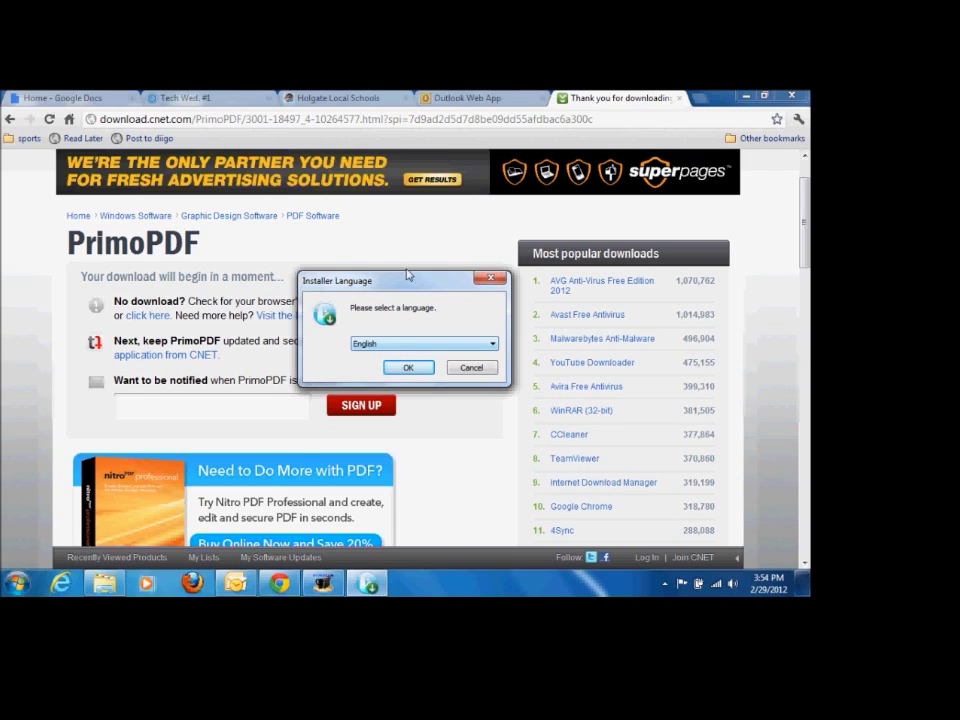
# Run the PrimoPDF setup in English and install it with the option not to install Nitro PDF Reader.
pyautogui.click(397, 369)
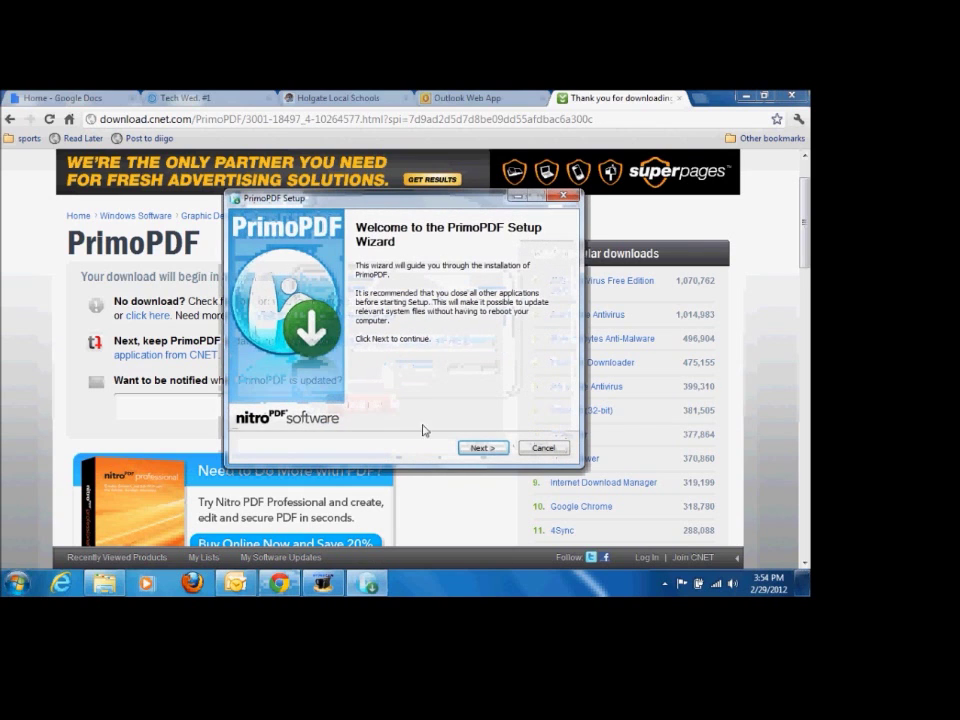
pyautogui.click(494, 449)
pyautogui.click(484, 448)
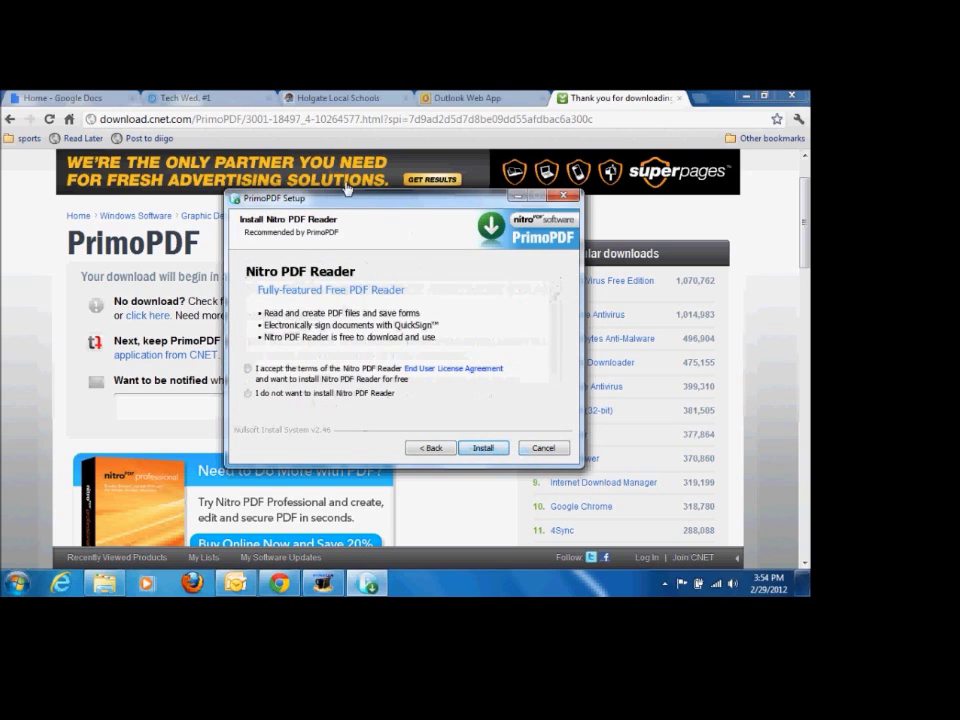
pyautogui.moveTo(346, 201); pyautogui.dragTo(339, 180)
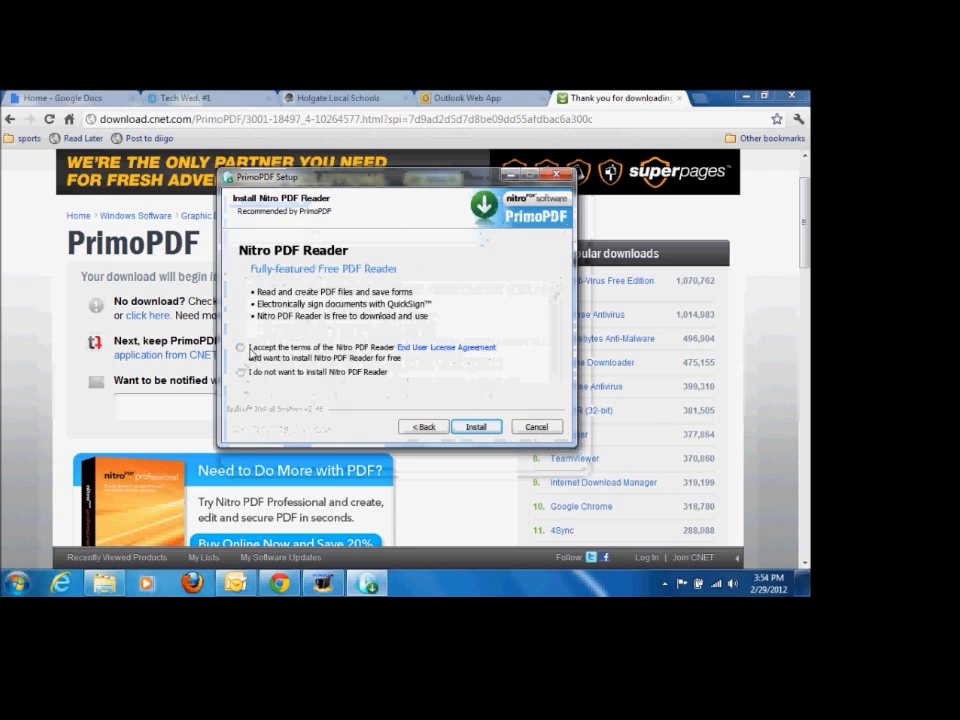
pyautogui.click(241, 372)
pyautogui.click(241, 374)
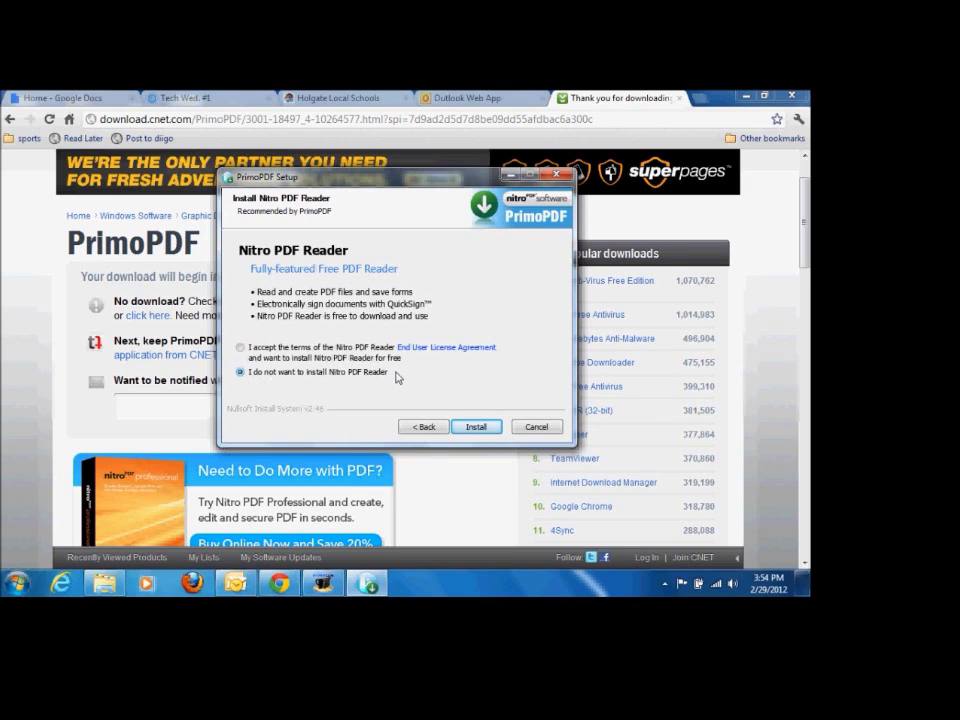
pyautogui.click(477, 428)
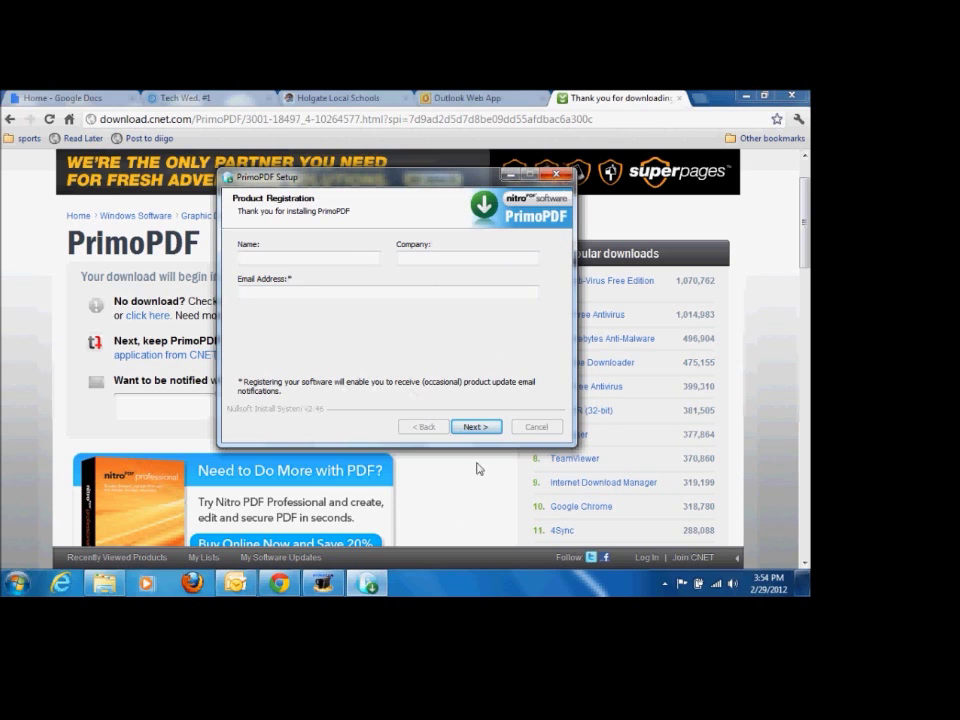
# Skip the product registration, get the browser with its welcome page out of the way and finish the PrimoPDF setup wizard.
pyautogui.click(470, 427)
pyautogui.click(472, 426)
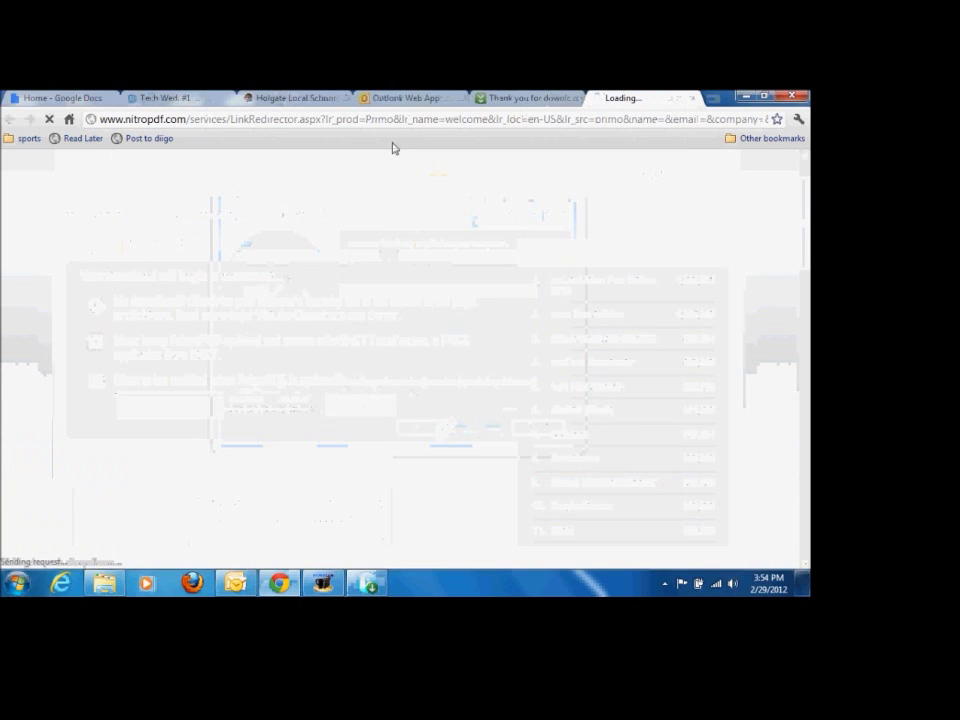
pyautogui.click(694, 99)
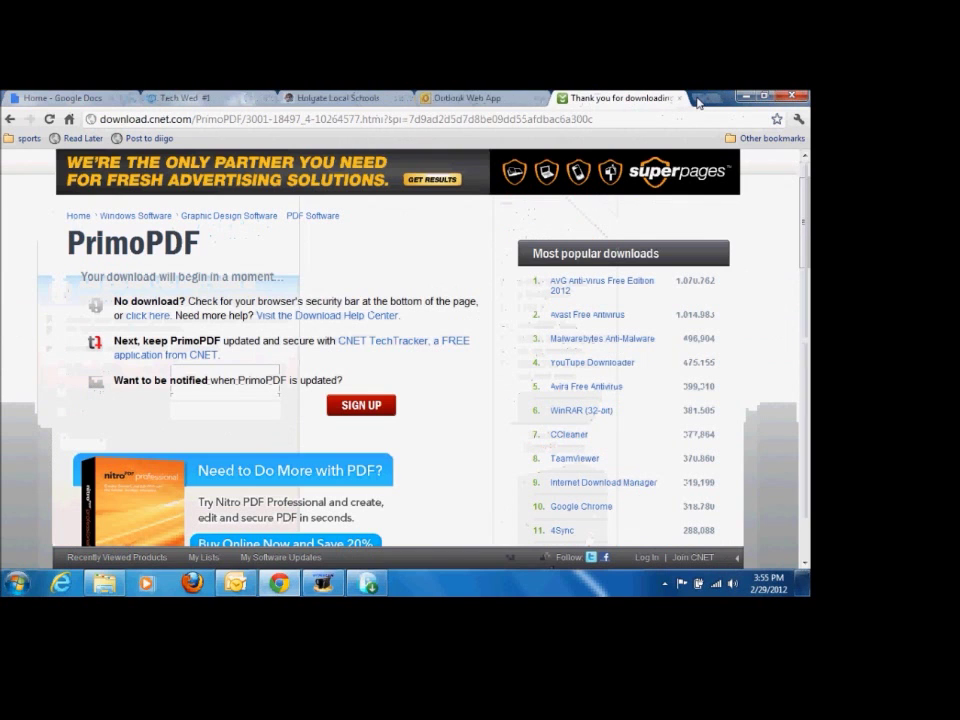
pyautogui.click(748, 96)
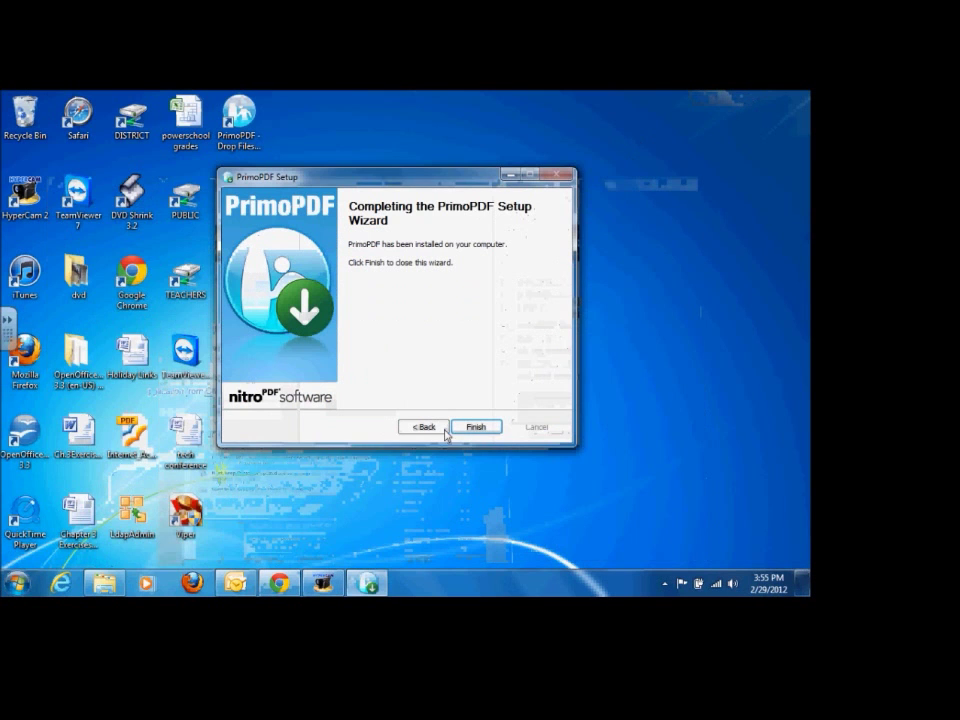
pyautogui.click(477, 426)
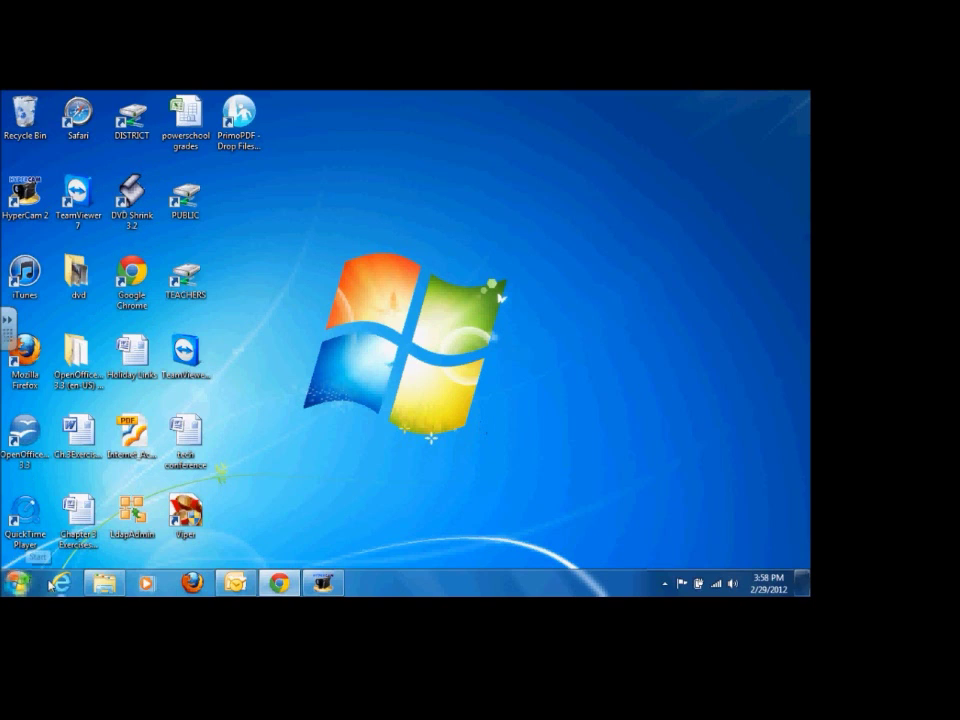
# Switch to Firefox without making it the default browser and open the print settings for the Holgate Local Schools home page.
pyautogui.click(192, 582)
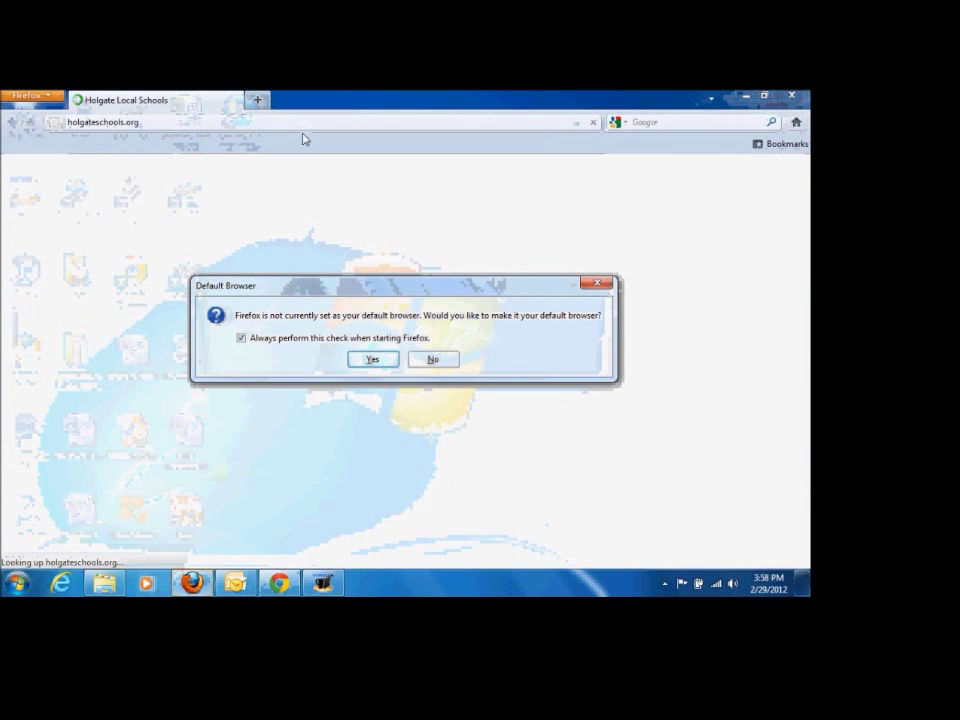
pyautogui.click(428, 359)
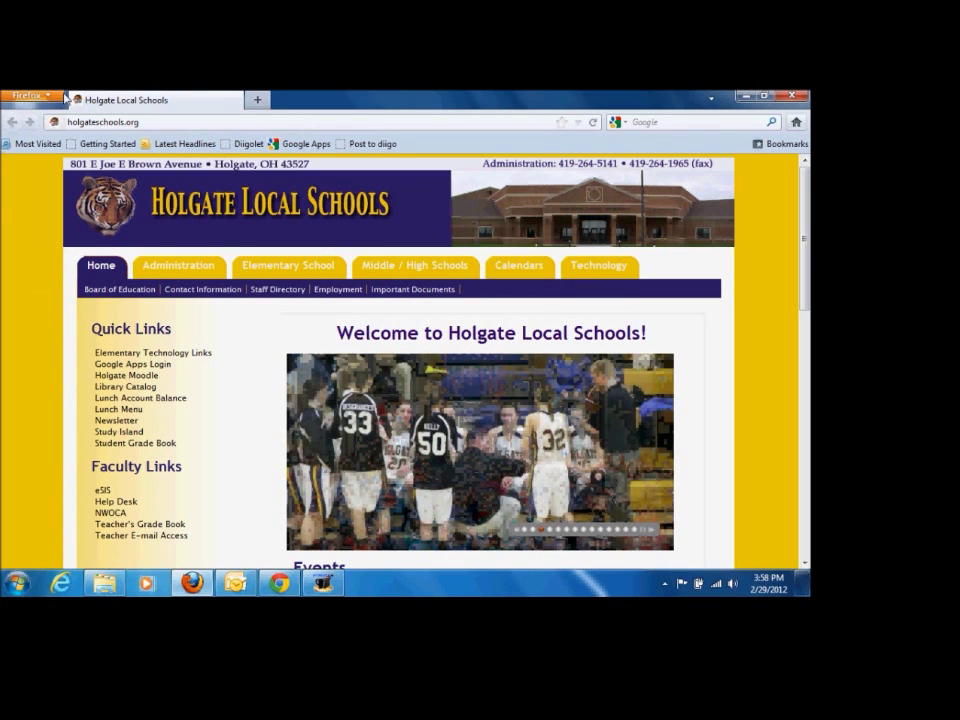
pyautogui.click(33, 96)
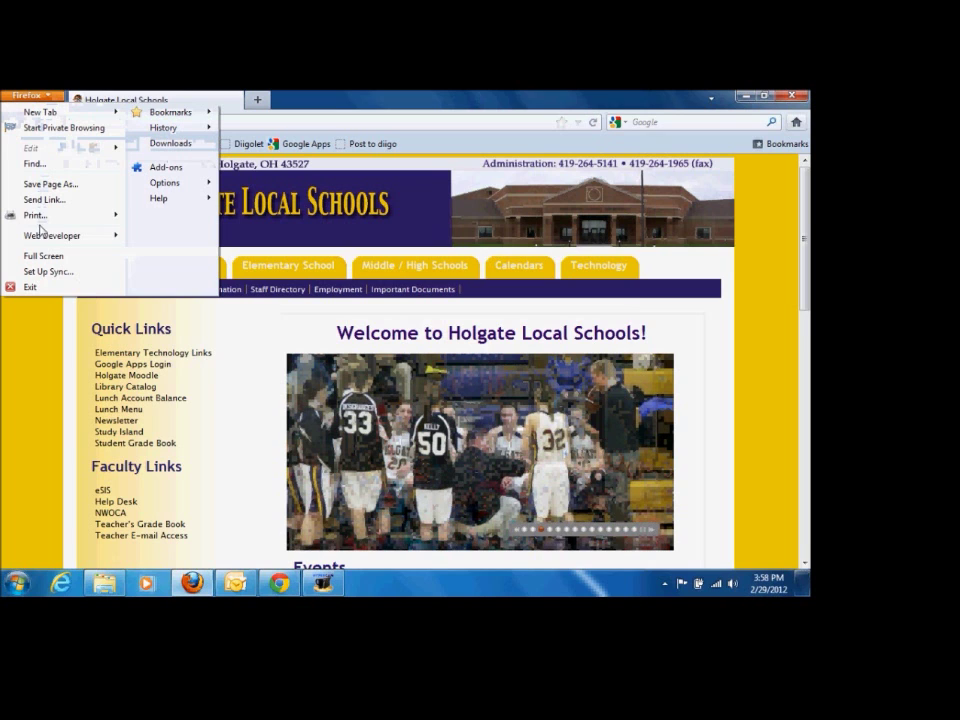
pyautogui.moveTo(42, 215)
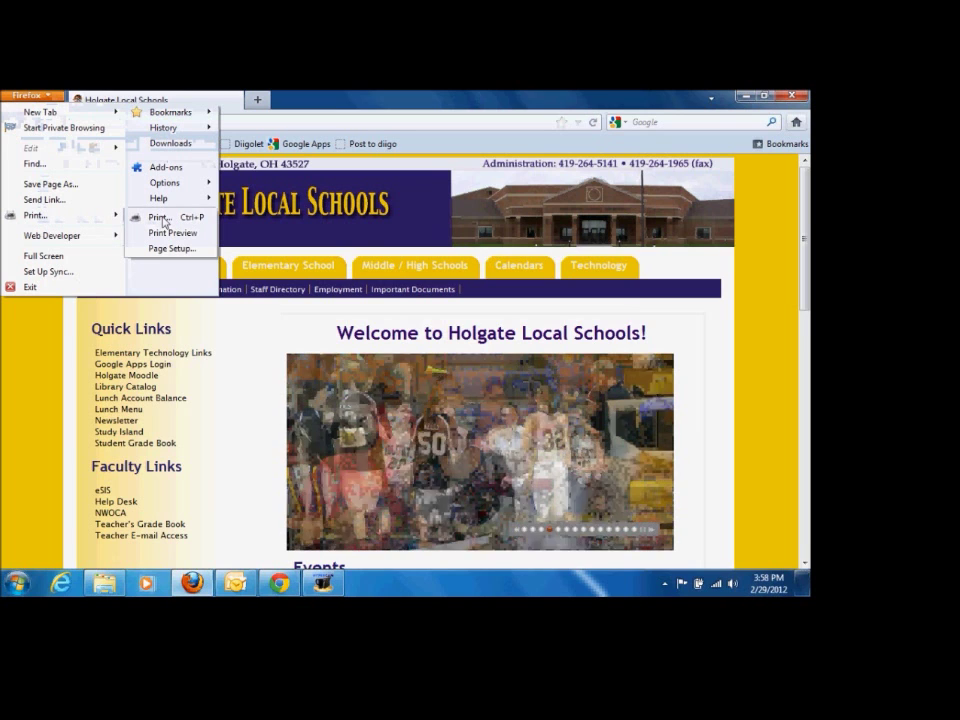
pyautogui.click(163, 219)
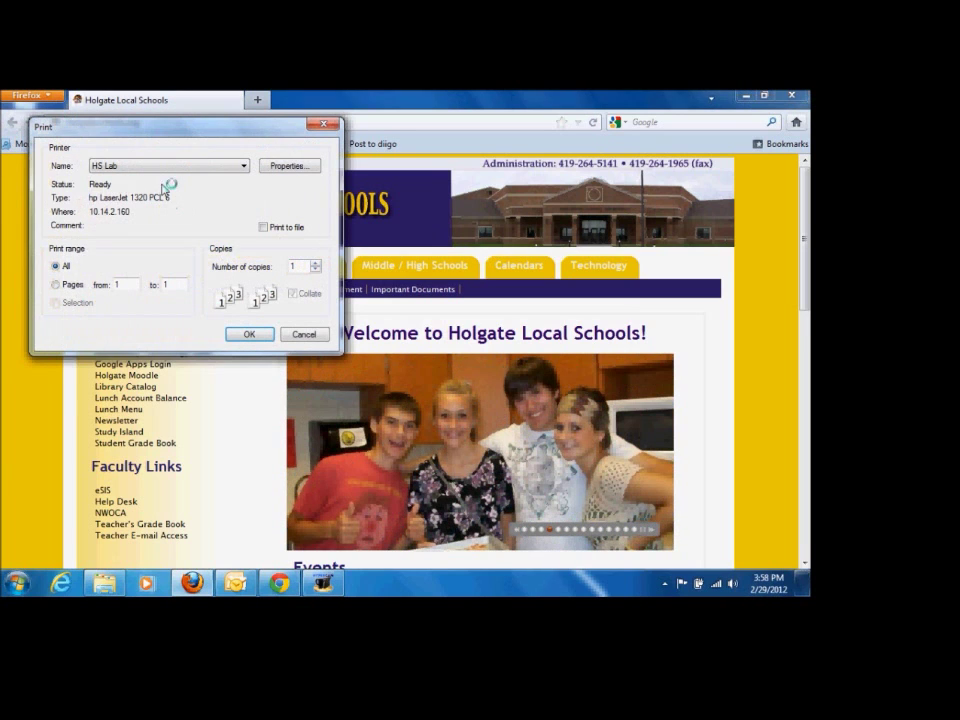
# Print all pages to the PrimoPDF printer and decline automatic PrimoPDF updating, choosing not to be asked again.
pyautogui.click(115, 168)
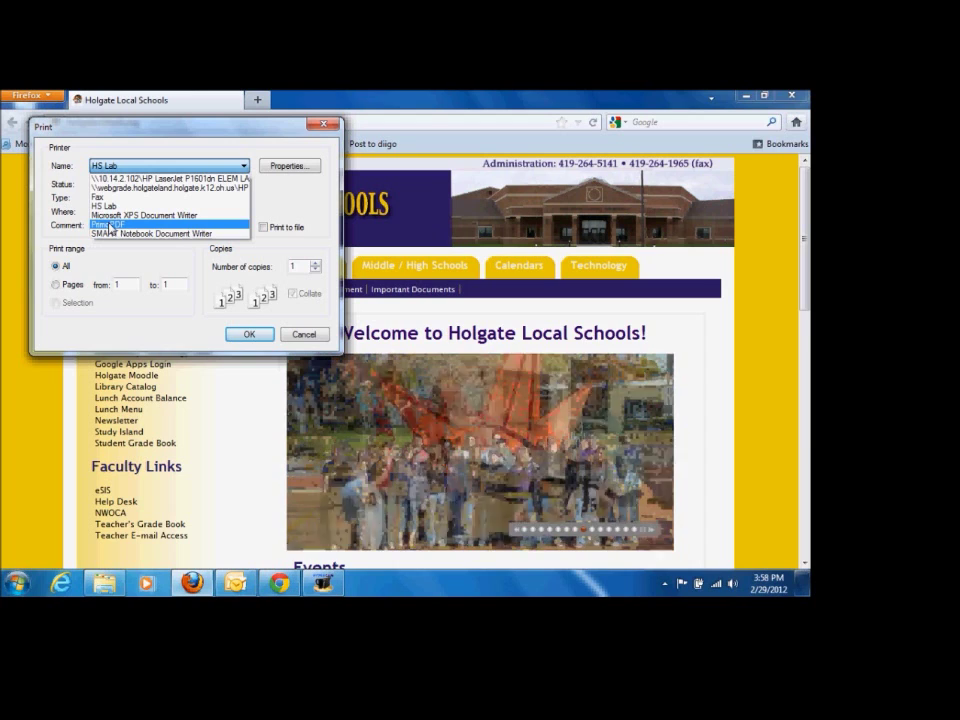
pyautogui.click(110, 225)
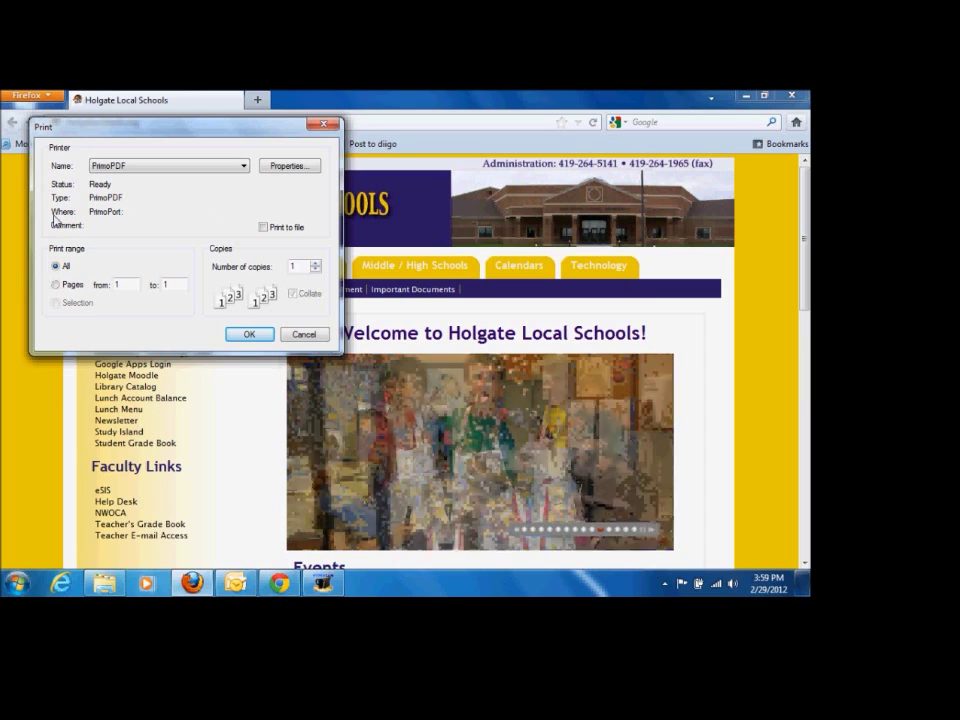
pyautogui.click(249, 336)
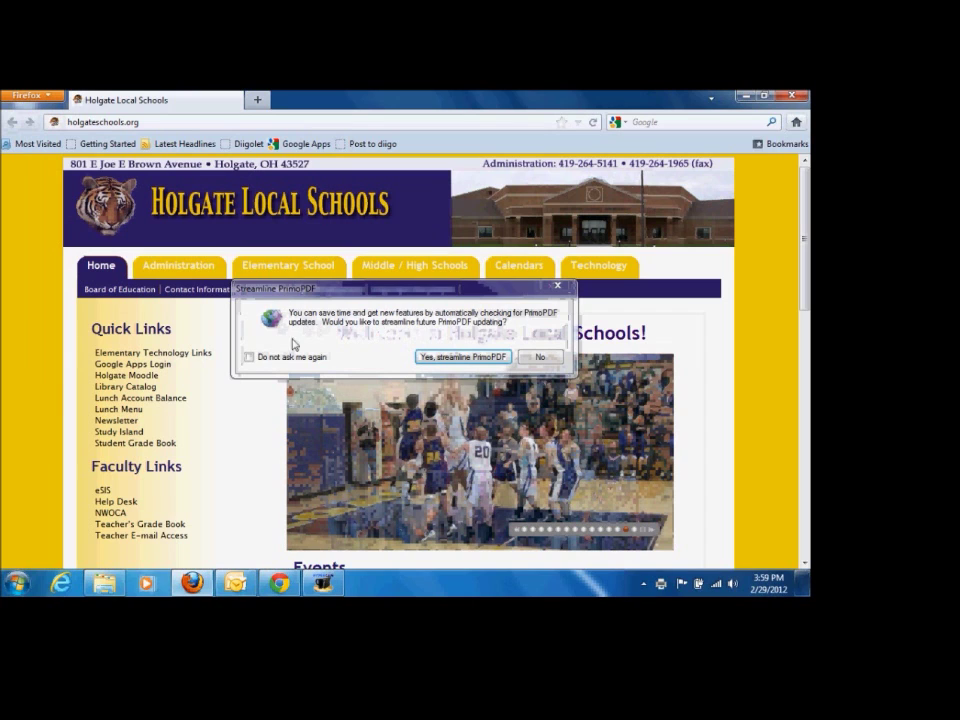
pyautogui.click(250, 357)
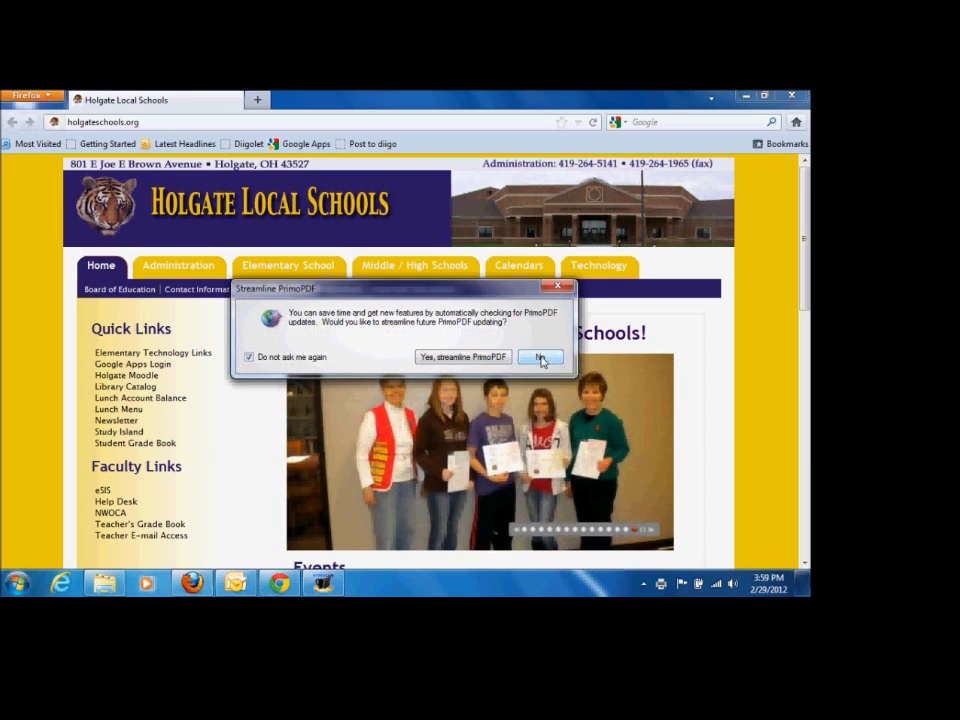
pyautogui.click(541, 359)
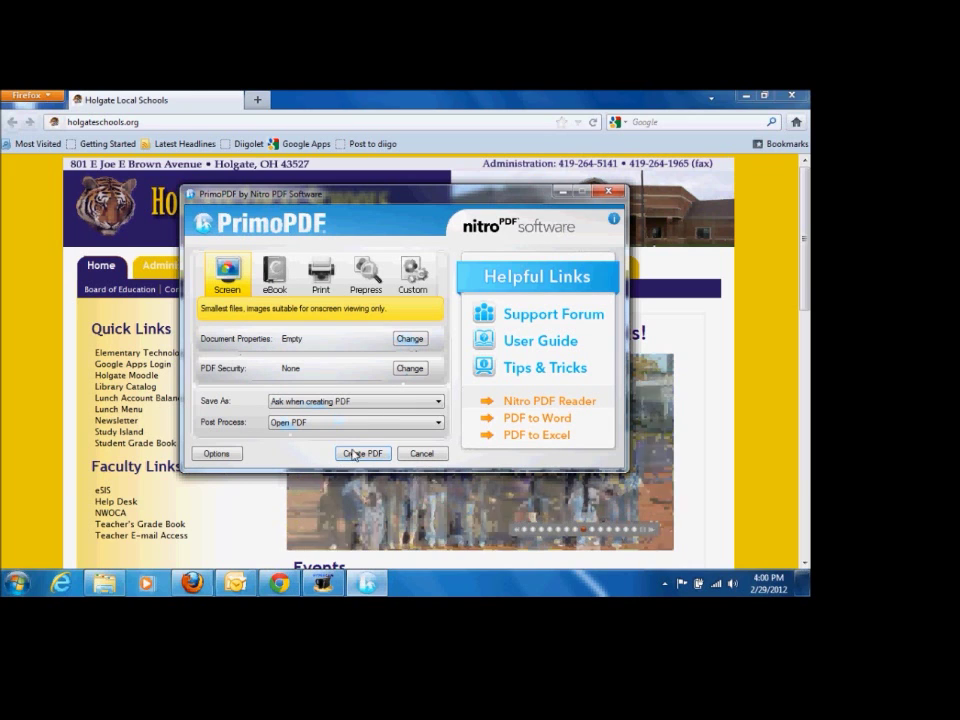
# Leave the document properties empty and create the PDF in the tech folder under Documents as Holgate Local Schools.
pyautogui.click(405, 338)
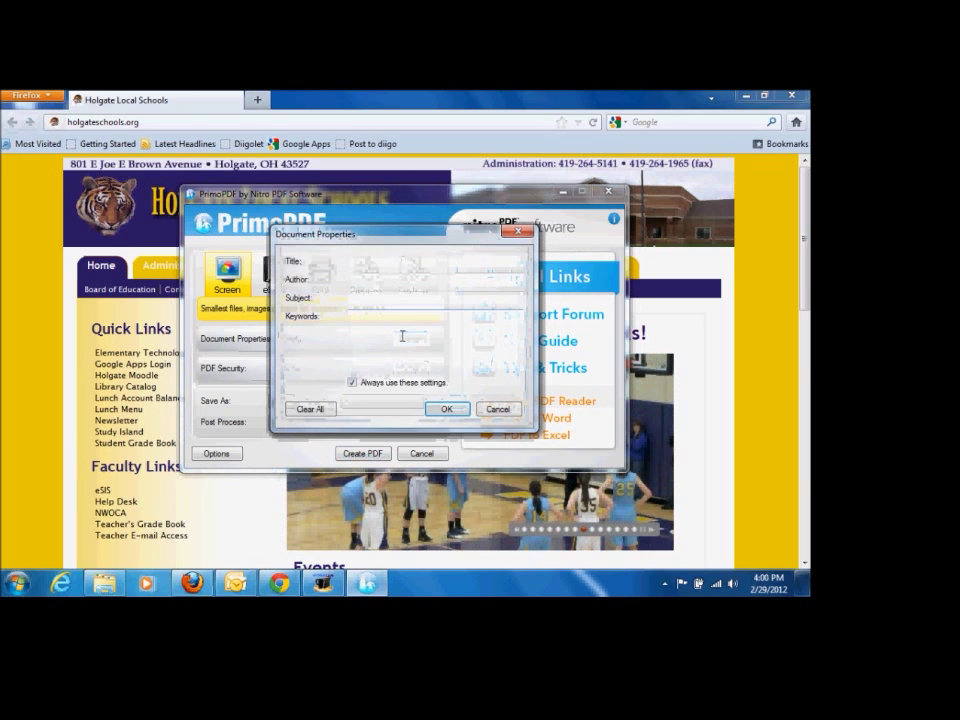
pyautogui.click(495, 407)
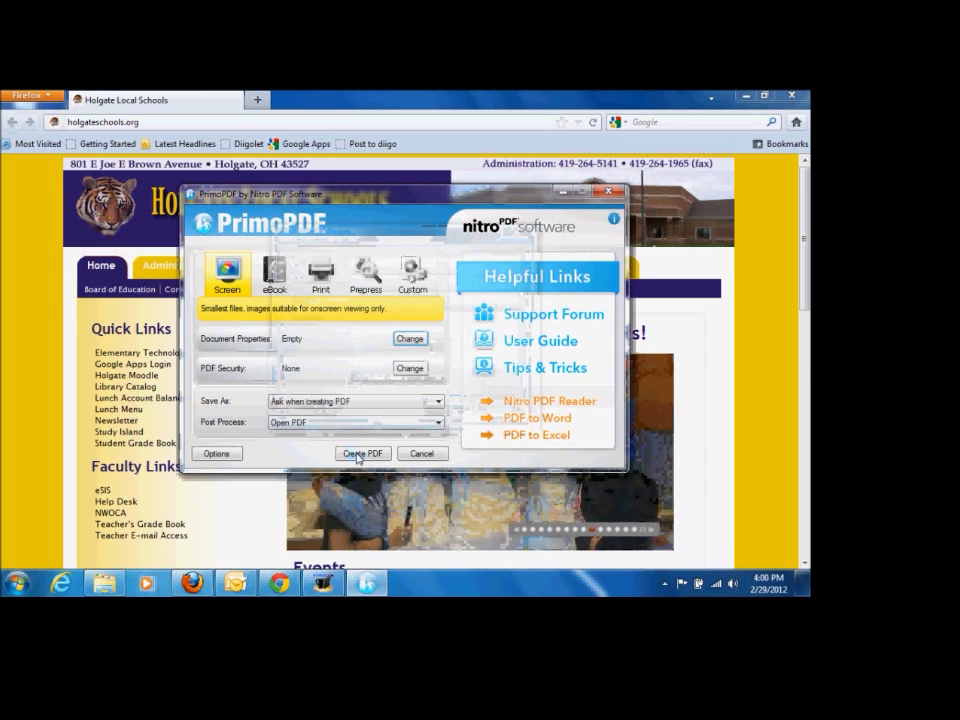
pyautogui.click(358, 456)
pyautogui.scroll(1, 293, 350)
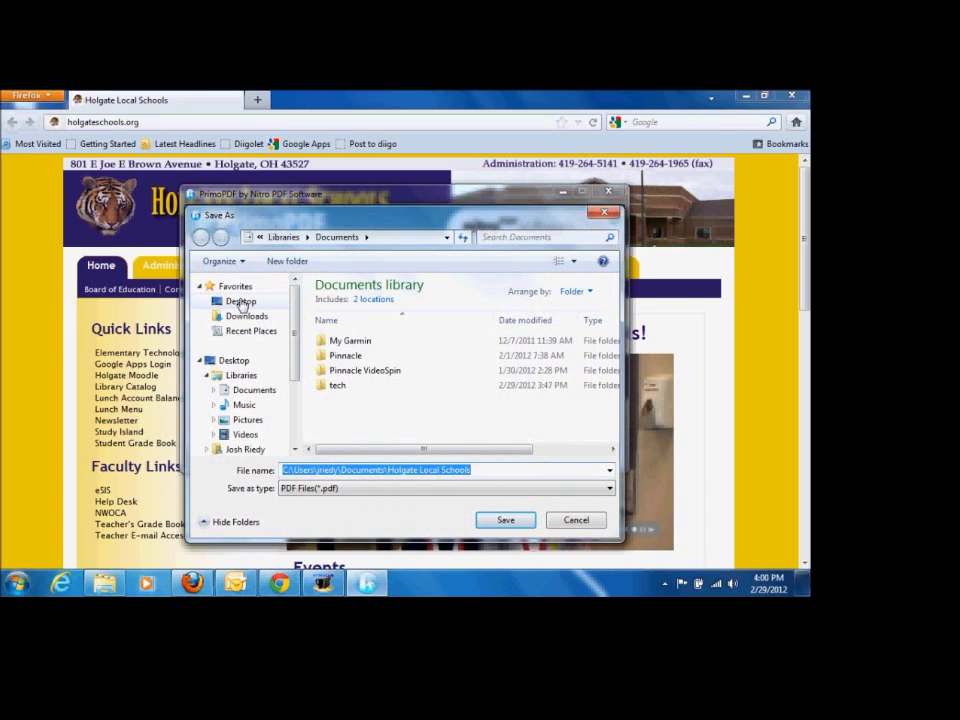
pyautogui.click(239, 393)
pyautogui.click(330, 388)
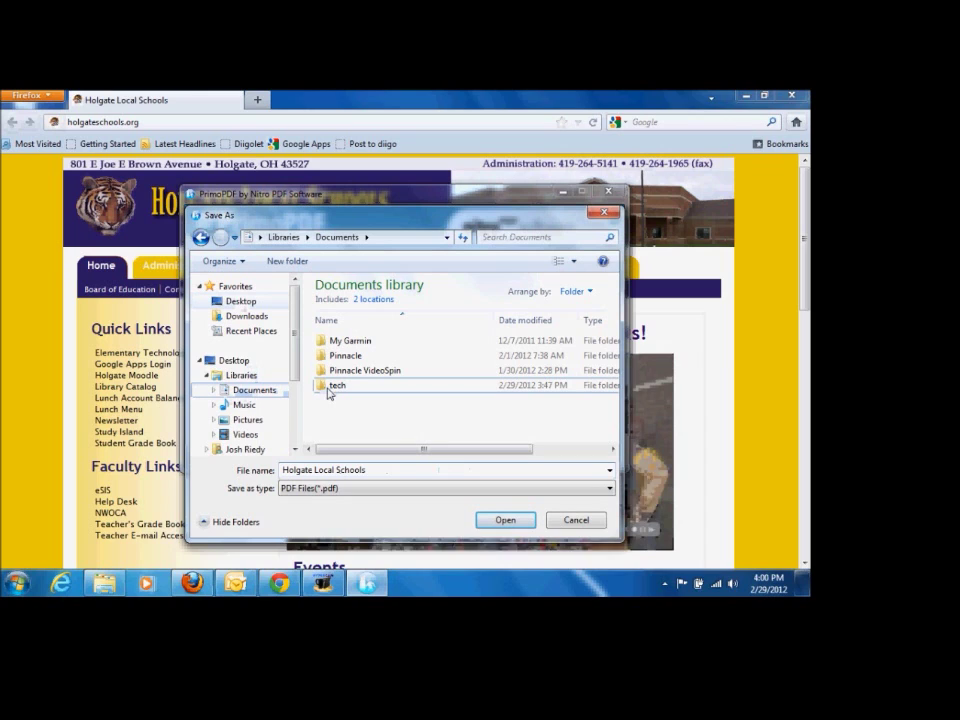
pyautogui.doubleClick(330, 389)
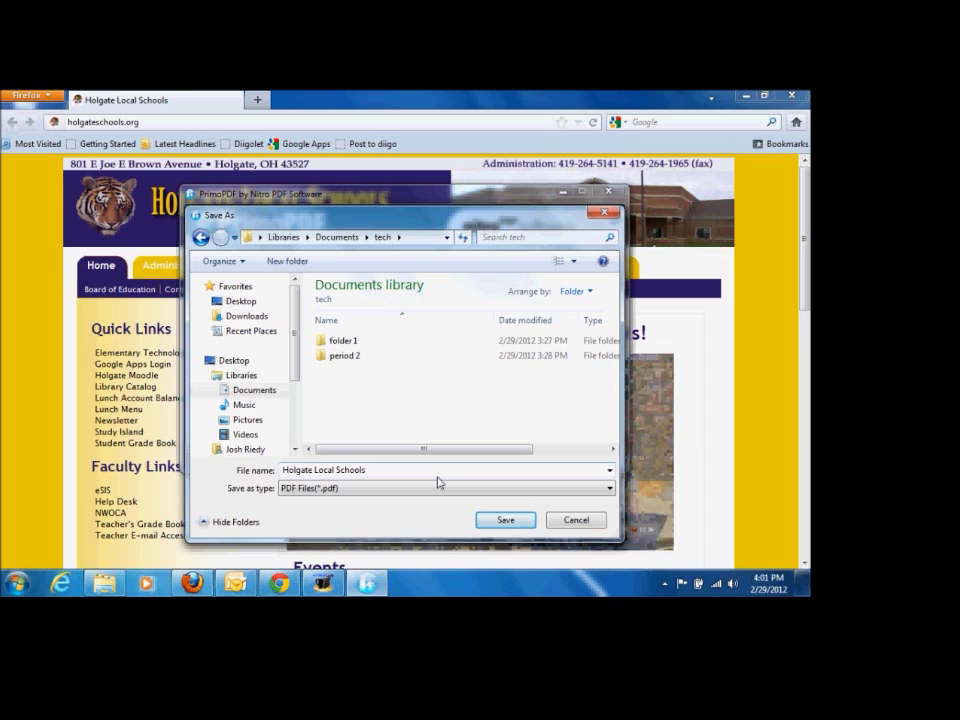
pyautogui.click(518, 523)
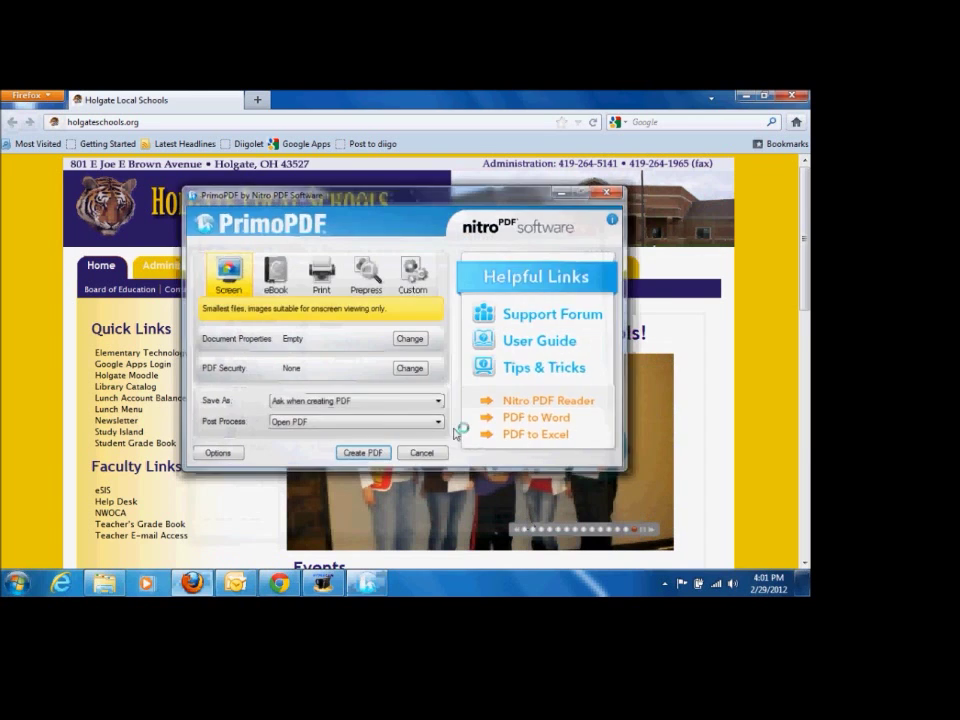
# Open the Holgate Local Schools PDF from the tech folder in the Documents library and look through its content.
pyautogui.click(10, 590)
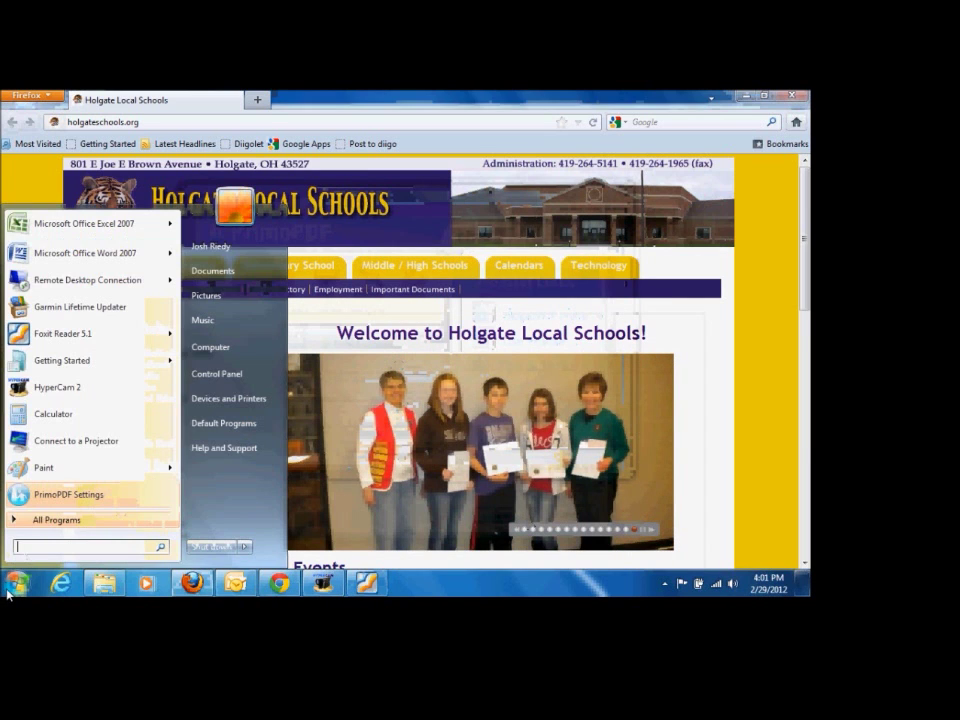
pyautogui.click(204, 349)
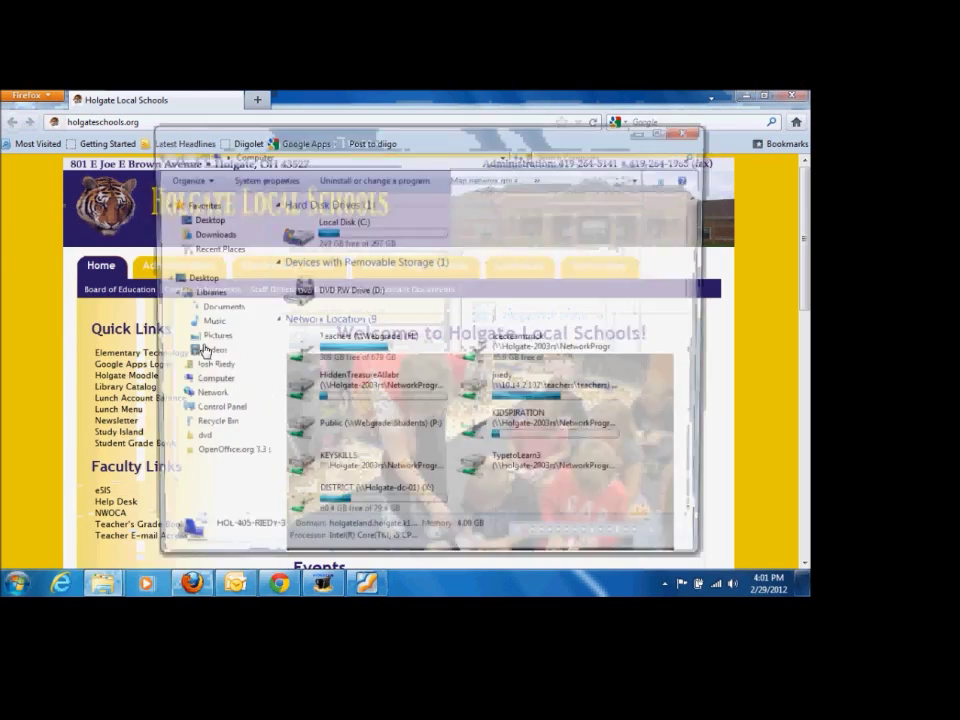
pyautogui.press('super')
pyautogui.click(219, 278)
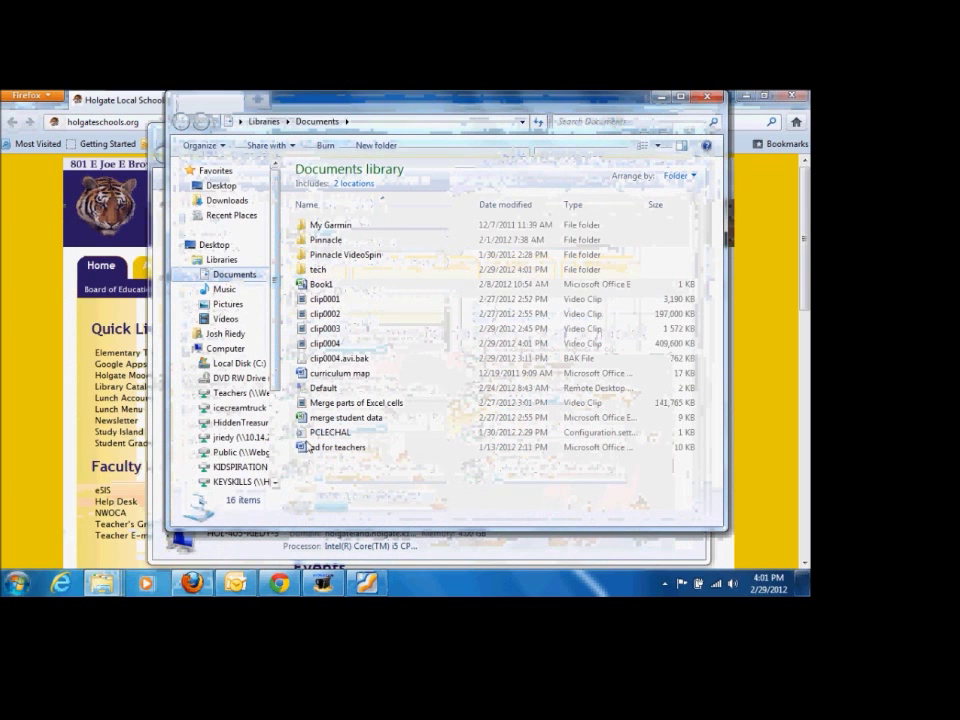
pyautogui.doubleClick(314, 269)
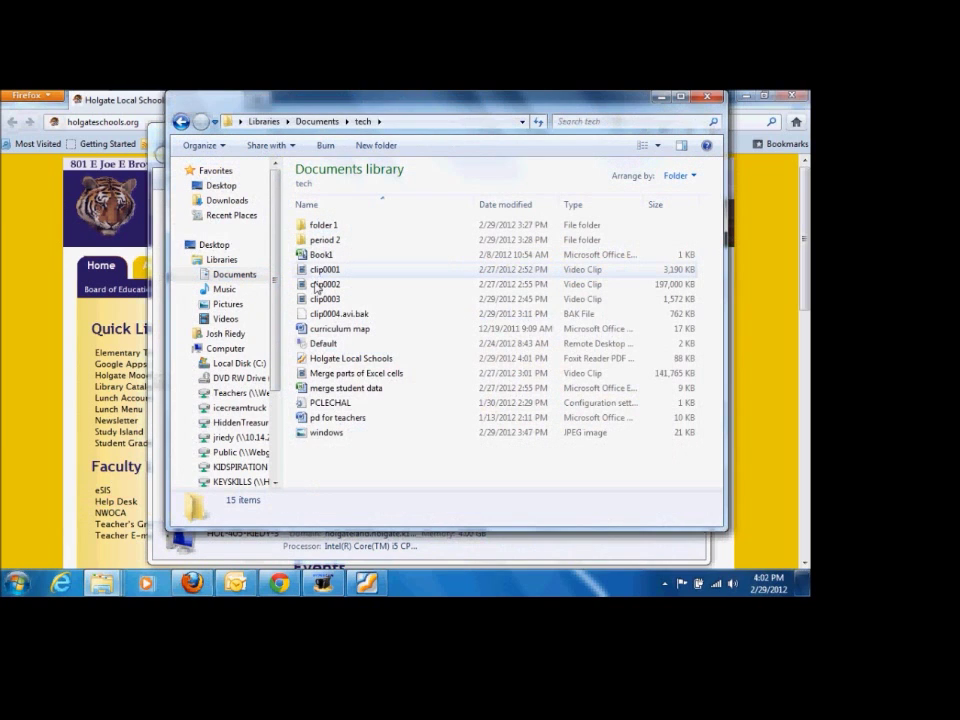
pyautogui.rightClick(325, 360)
pyautogui.press('Return')
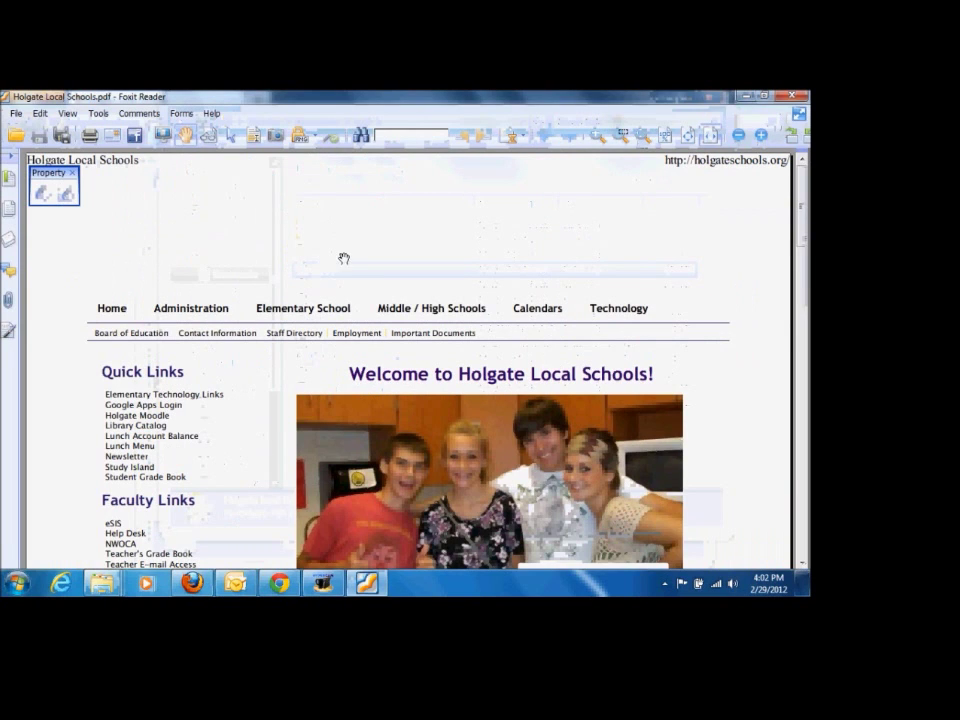
pyautogui.scroll(-5, 343, 259)
pyautogui.scroll(1, 345, 257)
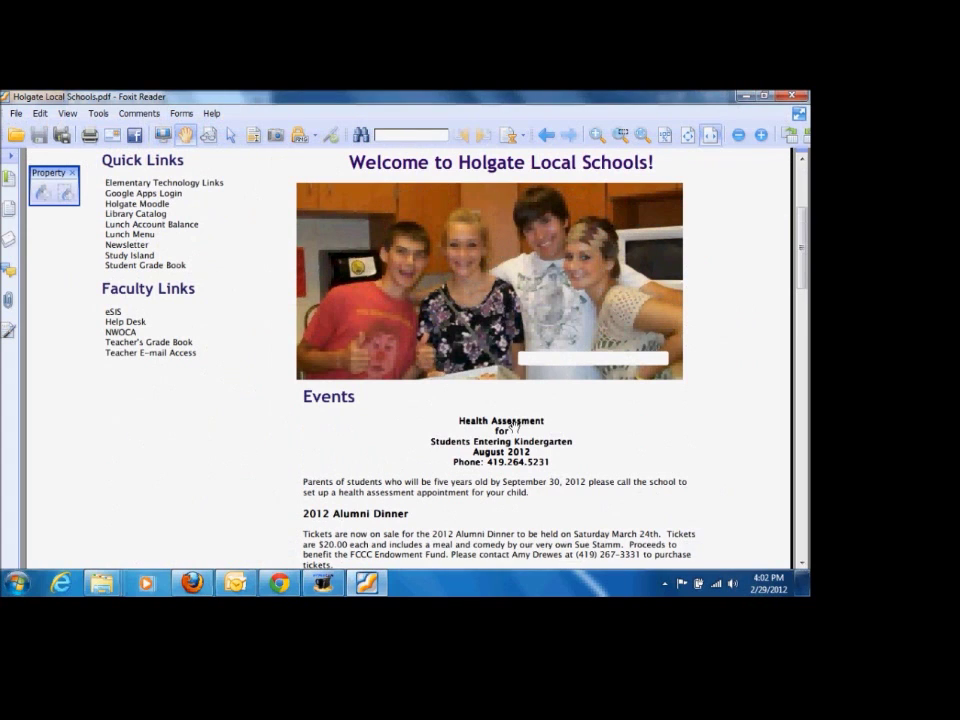
pyautogui.scroll(-3, 618, 540)
pyautogui.scroll(-10, 628, 568)
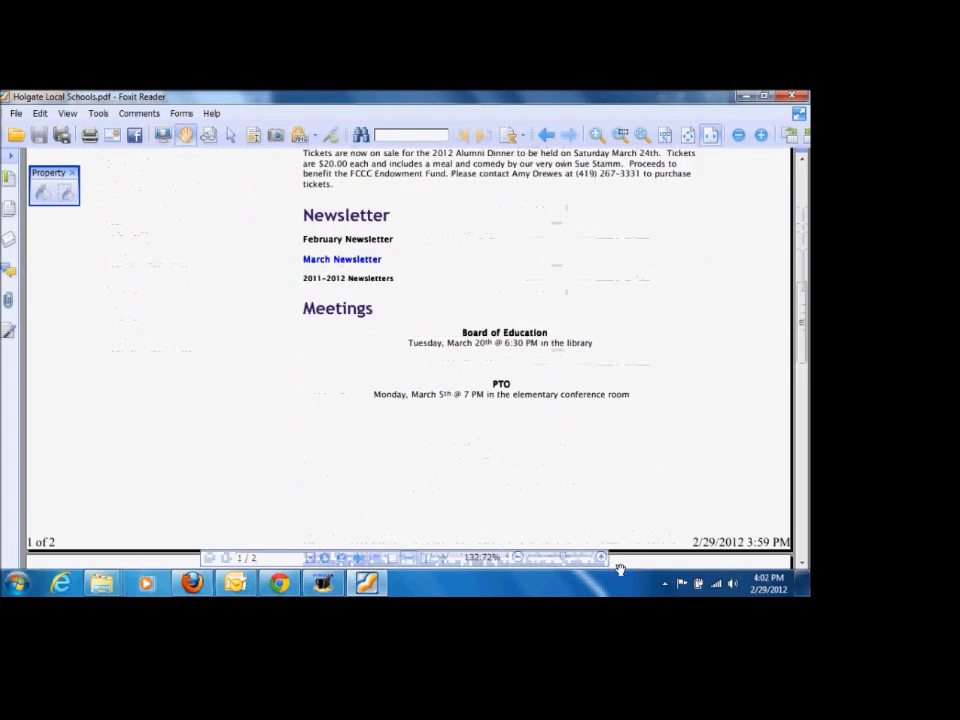
pyautogui.scroll(10, 620, 564)
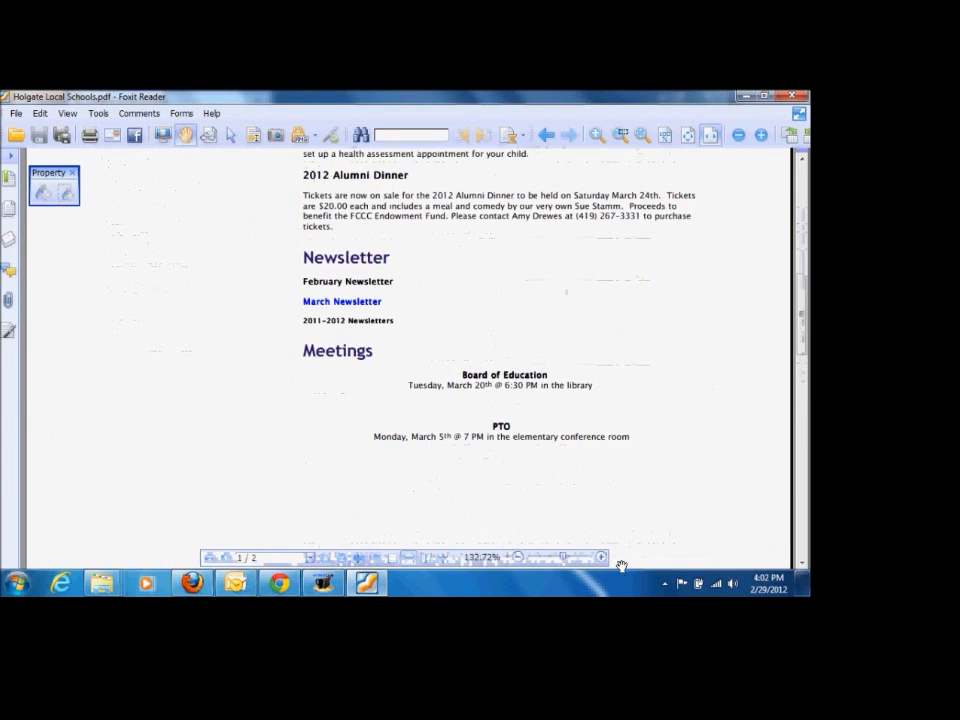